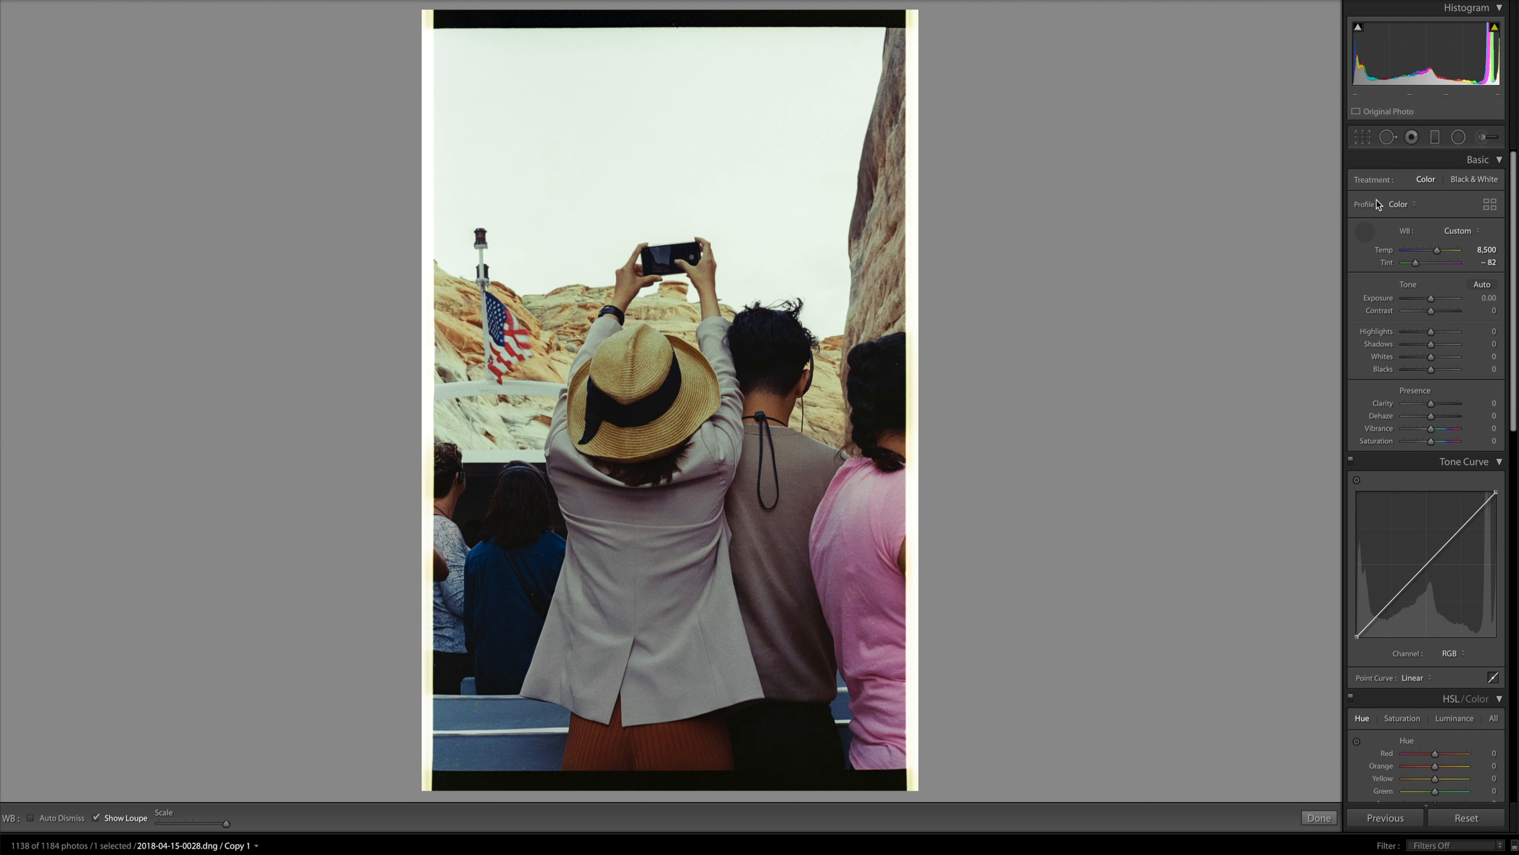
Put away the white balance selector and adjust the color temperature of the canyon boat photo
click(1366, 231)
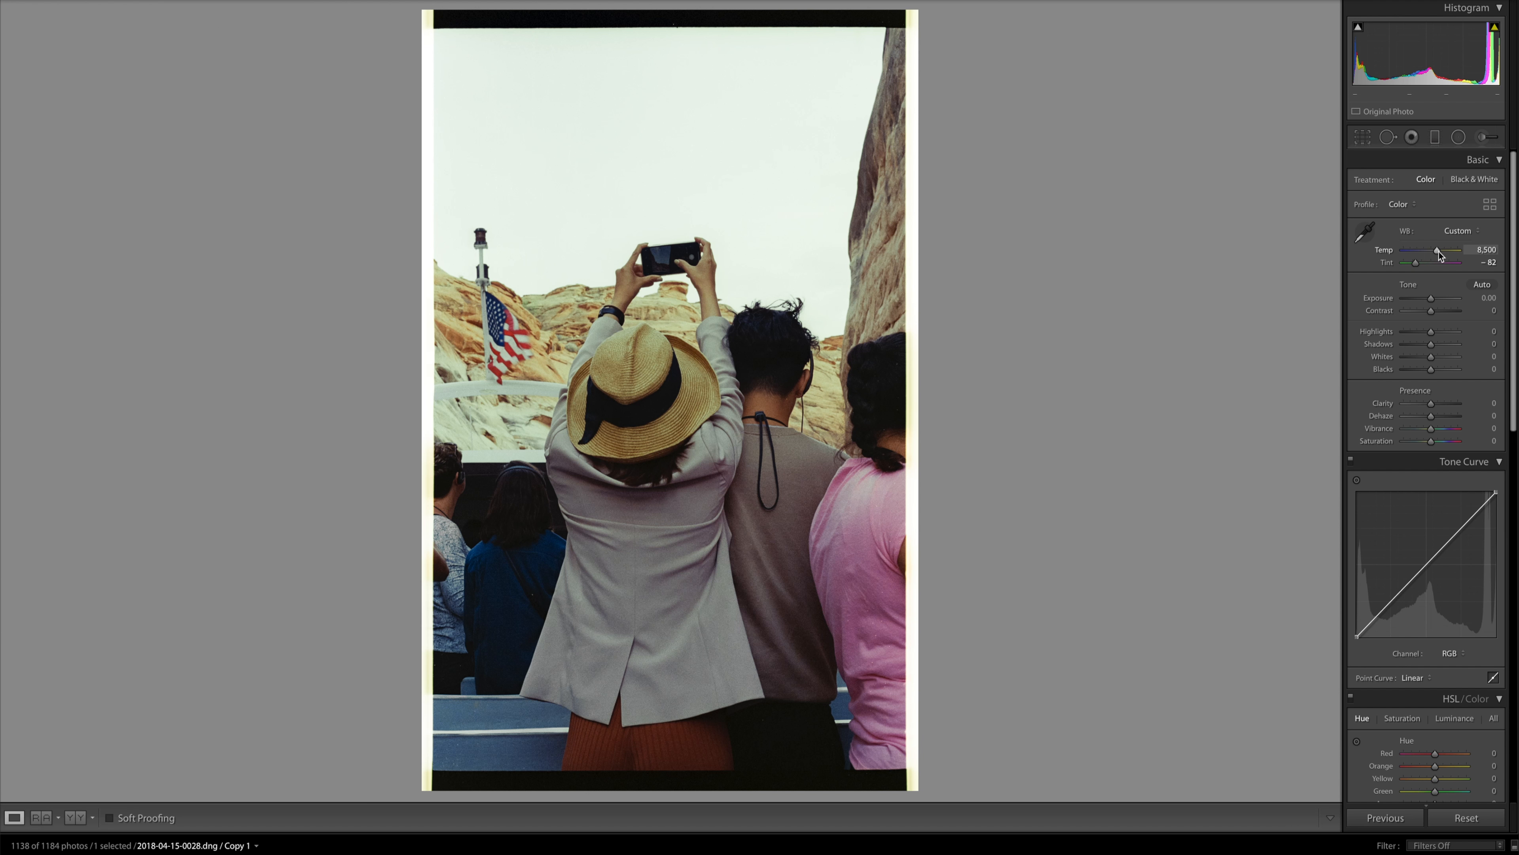
drag(1438, 251, 1419, 267)
drag(1441, 252, 1422, 267)
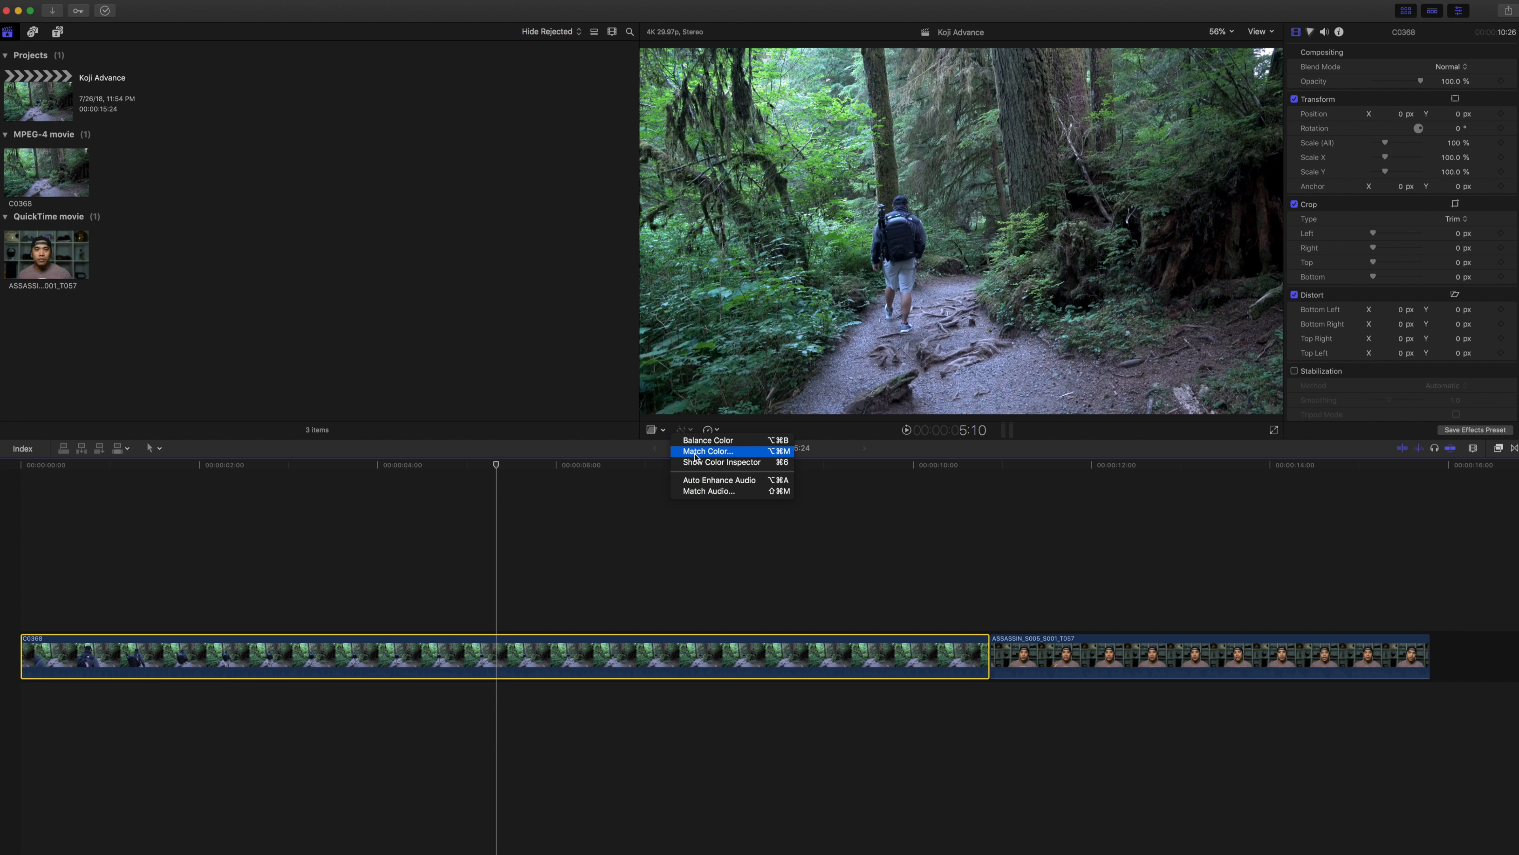
In Final Cut Pro, go through the Shadows, Midtones, Highlights and Master color controls for clip C0368 and try shifting the Highlights color
click(692, 467)
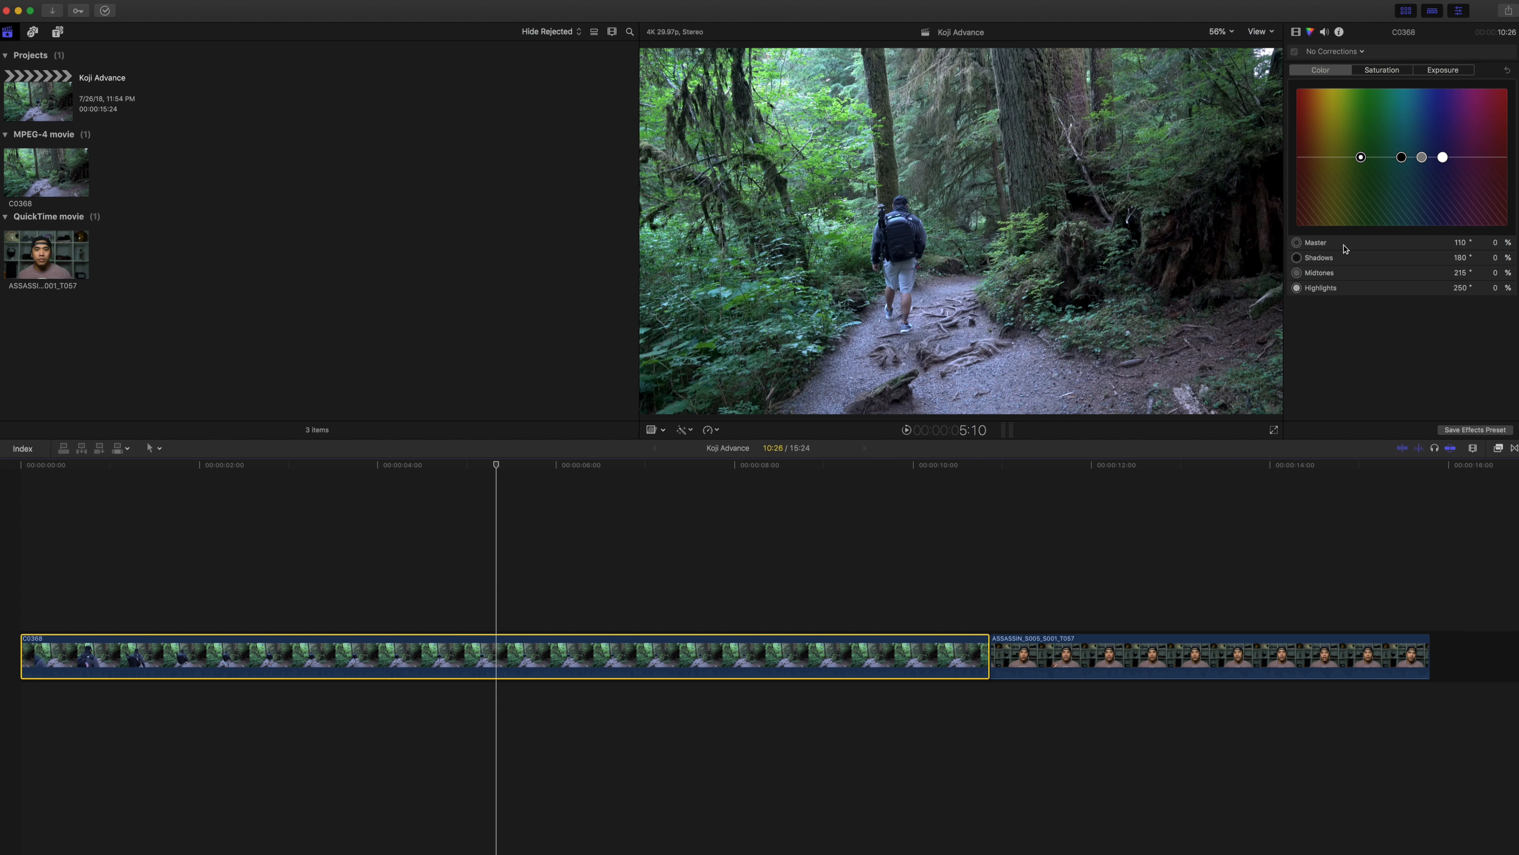
click(1348, 261)
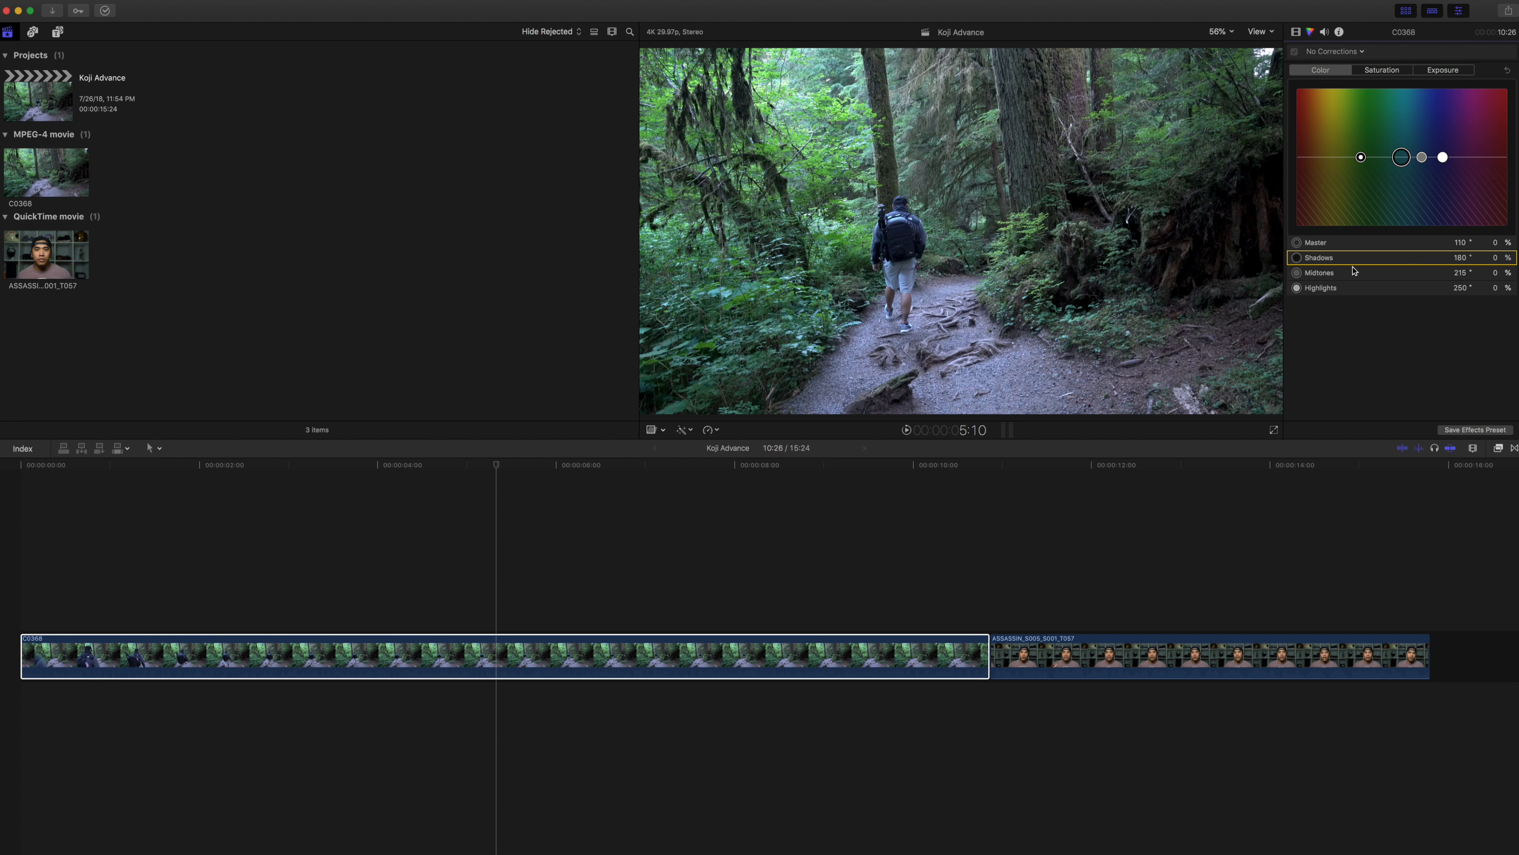
click(1349, 277)
click(1361, 290)
click(1358, 244)
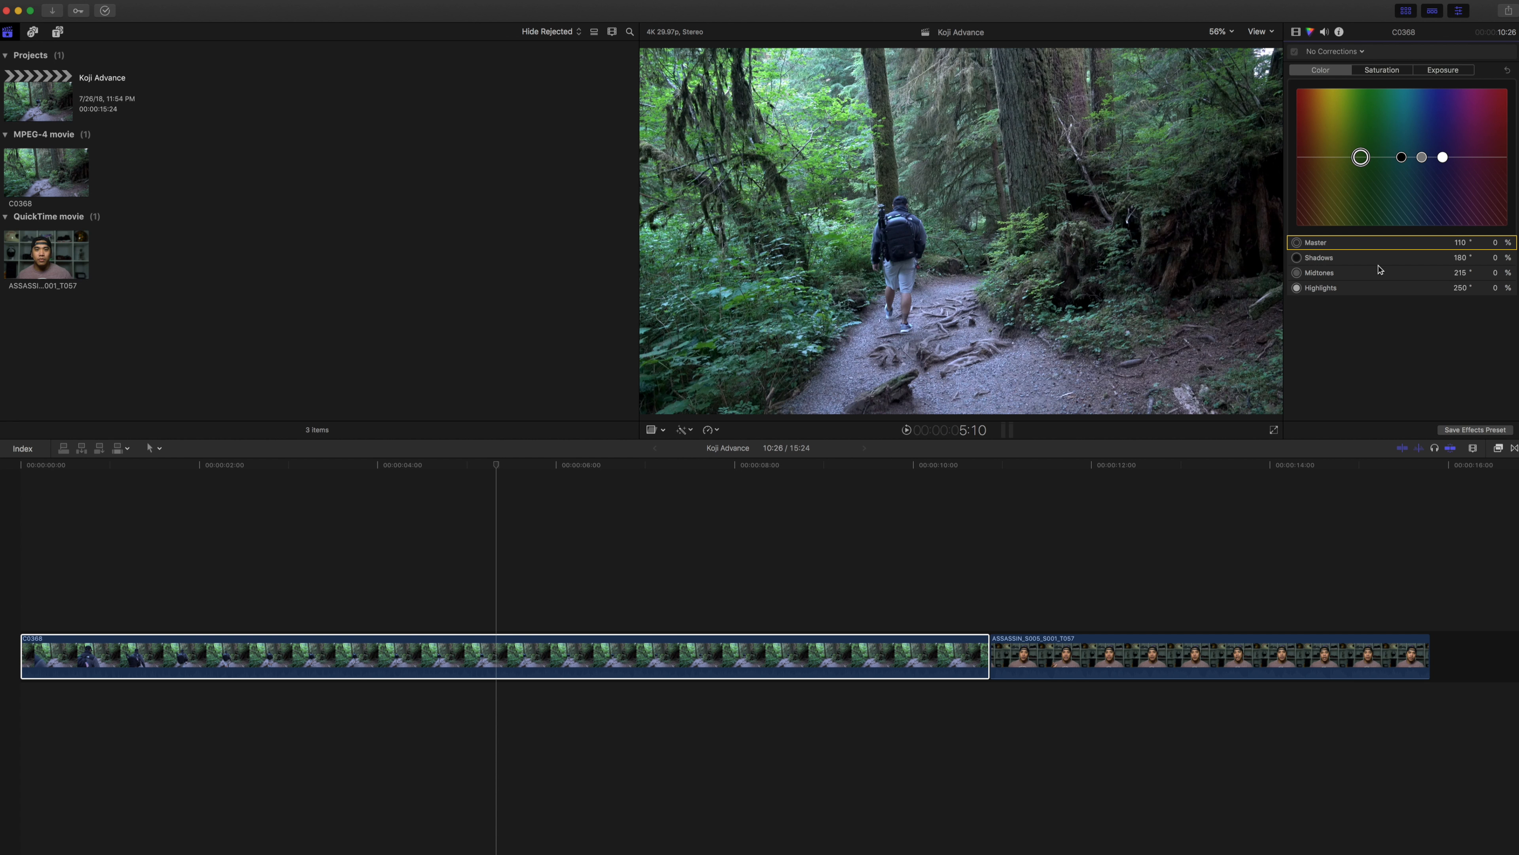
click(1365, 288)
drag(1443, 157, 1339, 150)
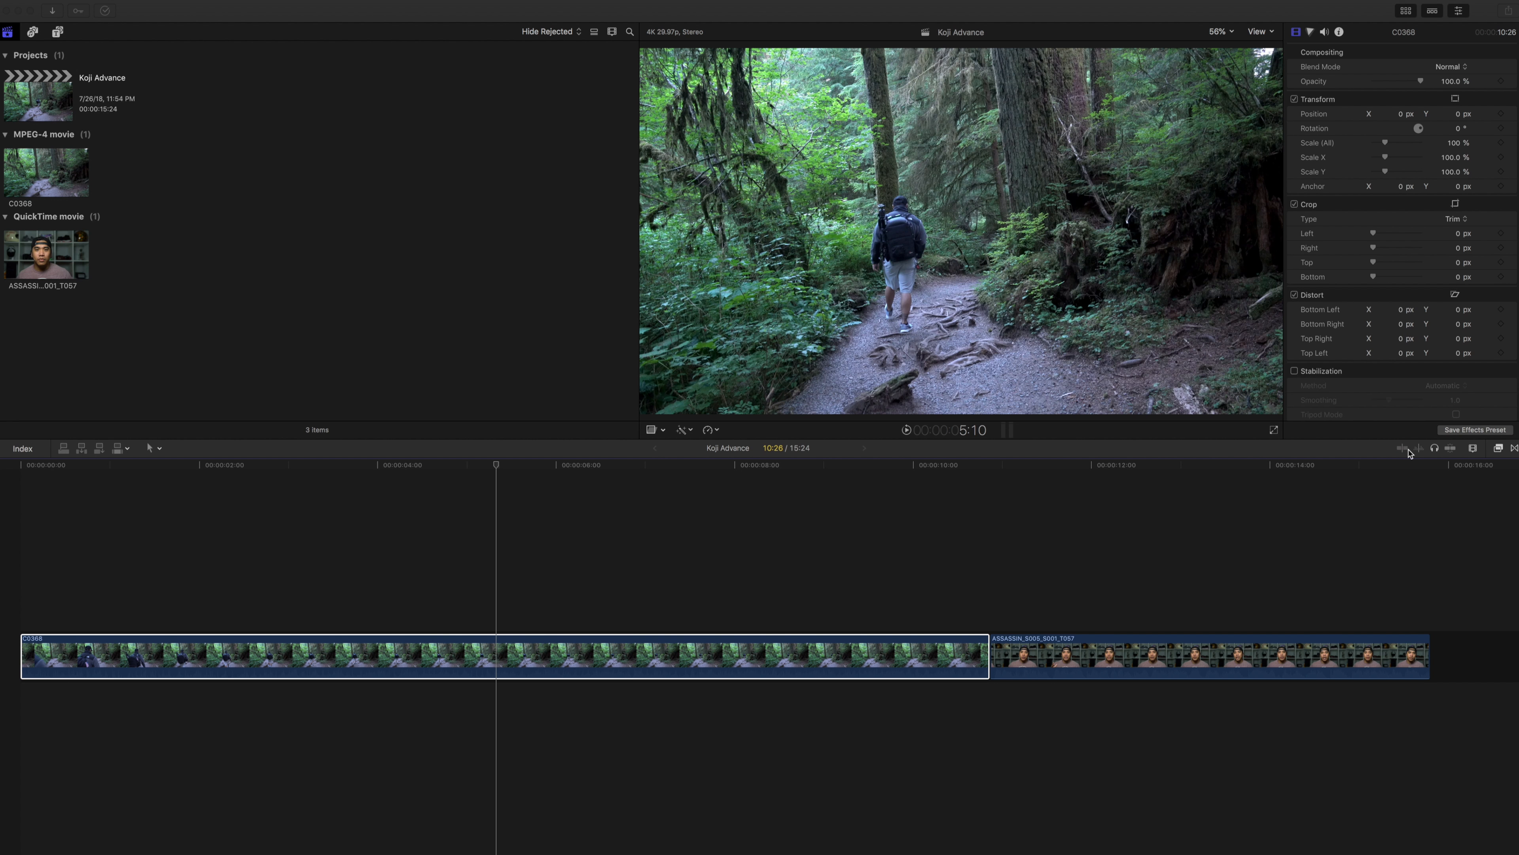
Apply the CrumplePop Koji Advance effect to the forest clip C0368 and to the portrait clip after it in the timeline
click(1499, 449)
click(1499, 450)
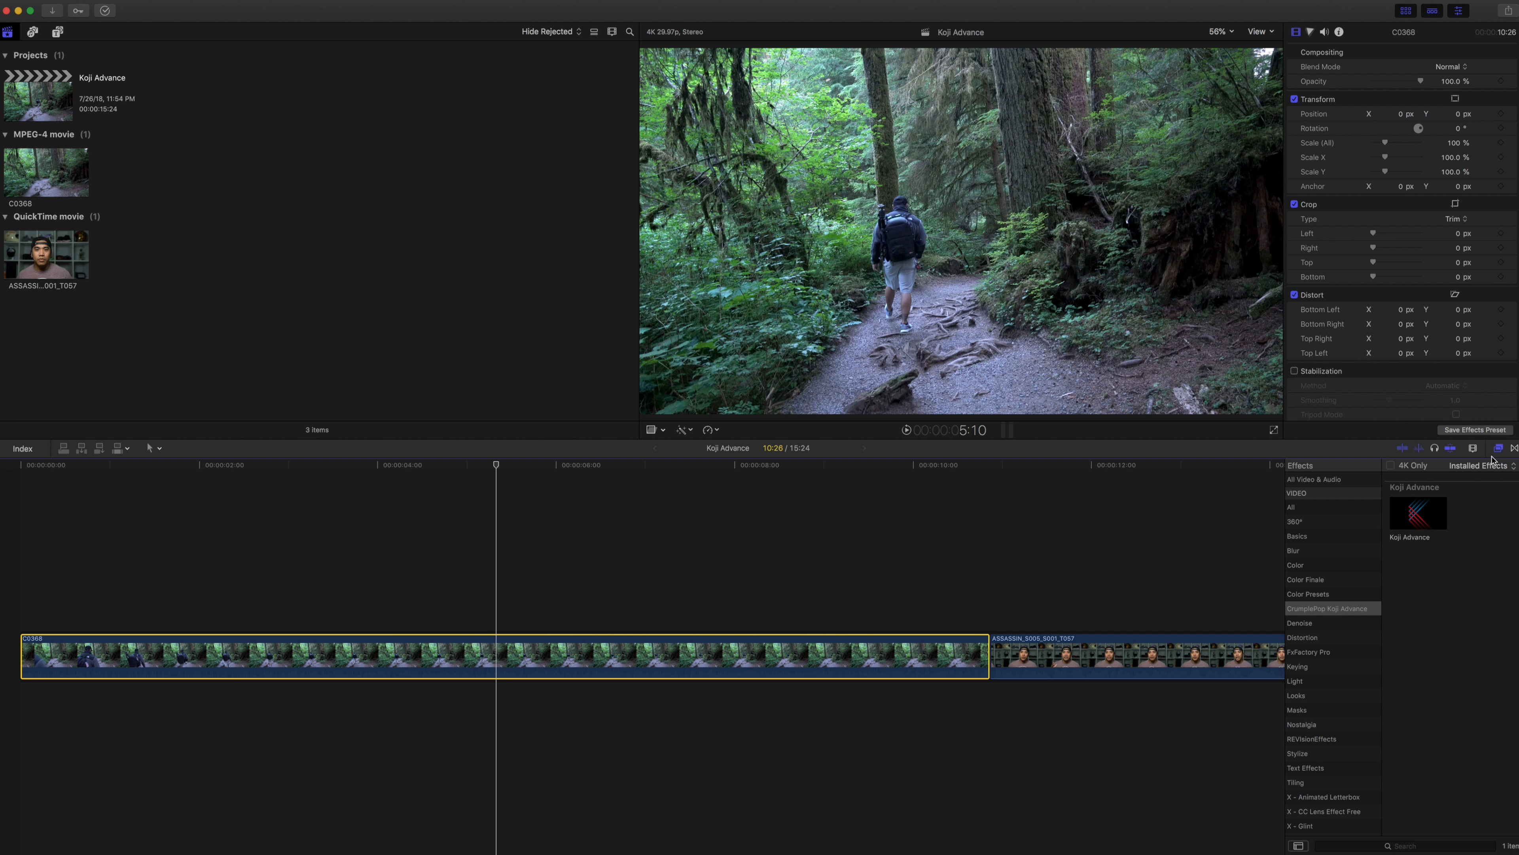
click(1367, 609)
click(1437, 517)
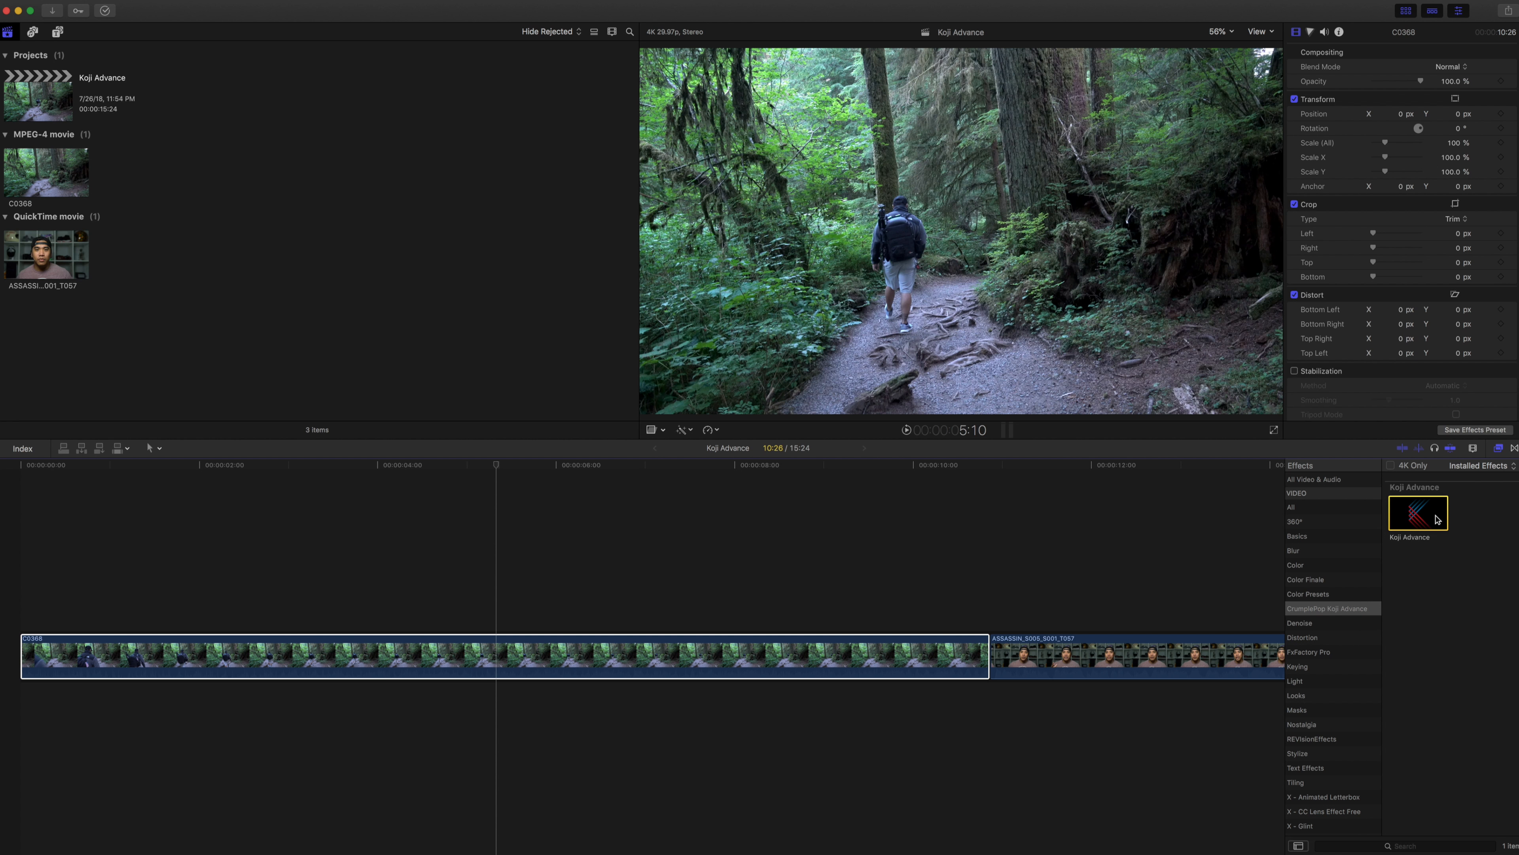
double_click(1436, 517)
drag(1436, 517, 1161, 655)
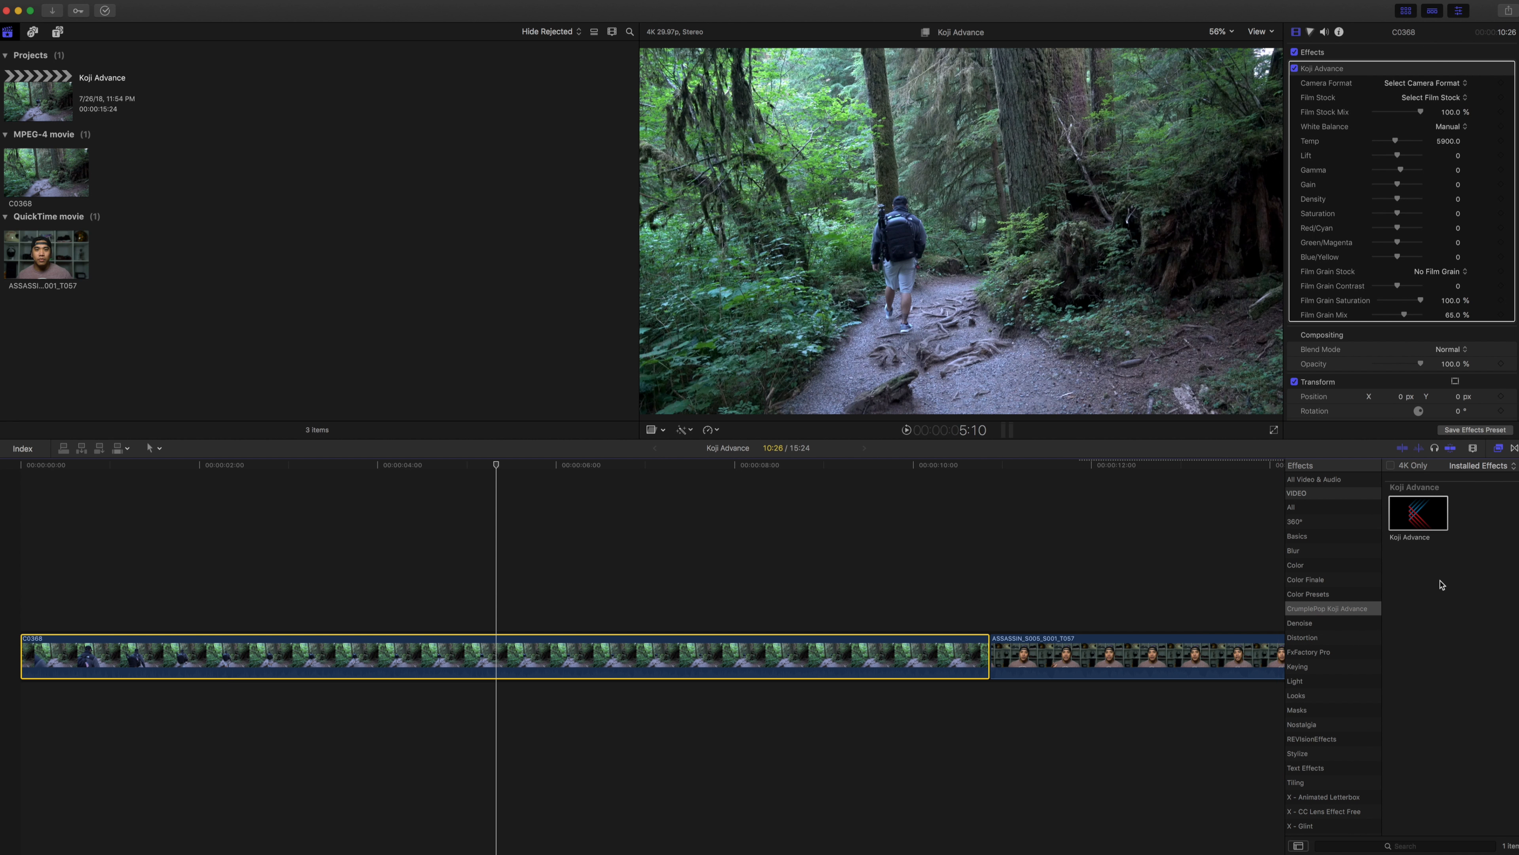
Try Auto white balance in the forest clip's Koji Advance effect, and return it to Manual
scroll(1417, 183, down, 1)
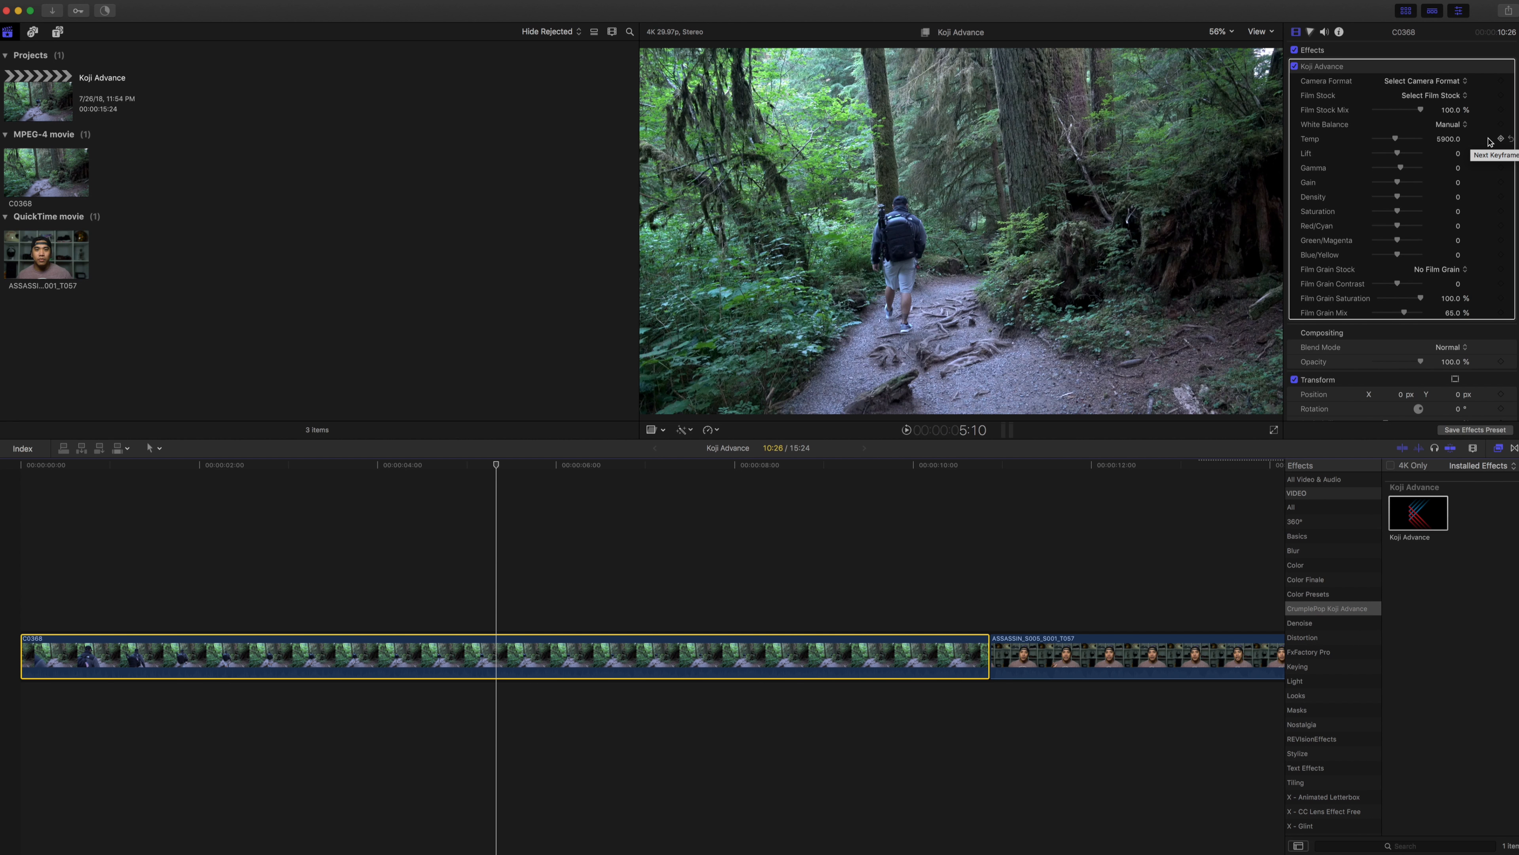
click(1451, 125)
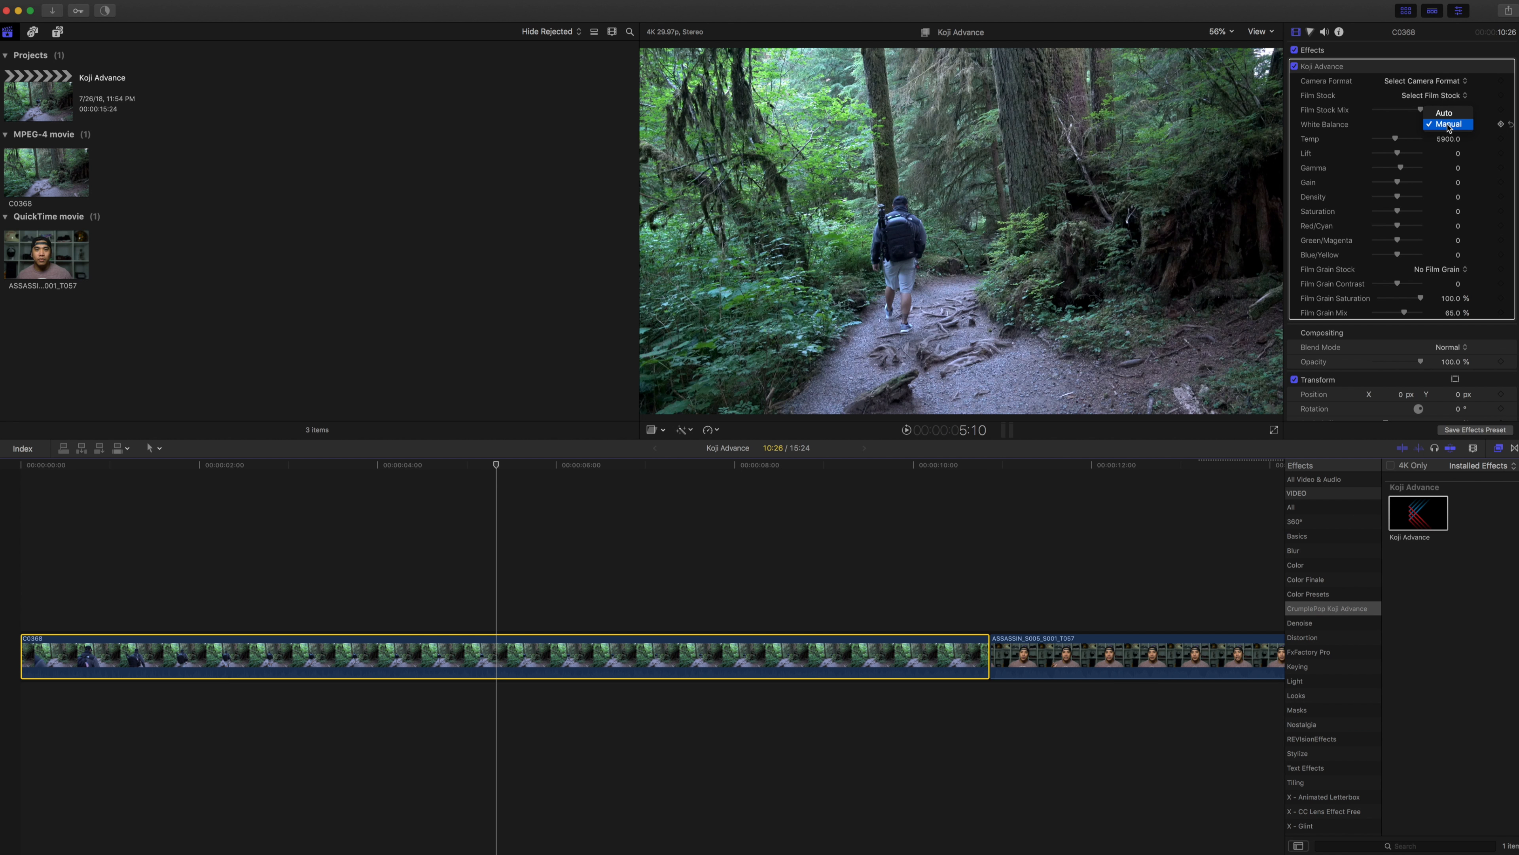
click(1449, 115)
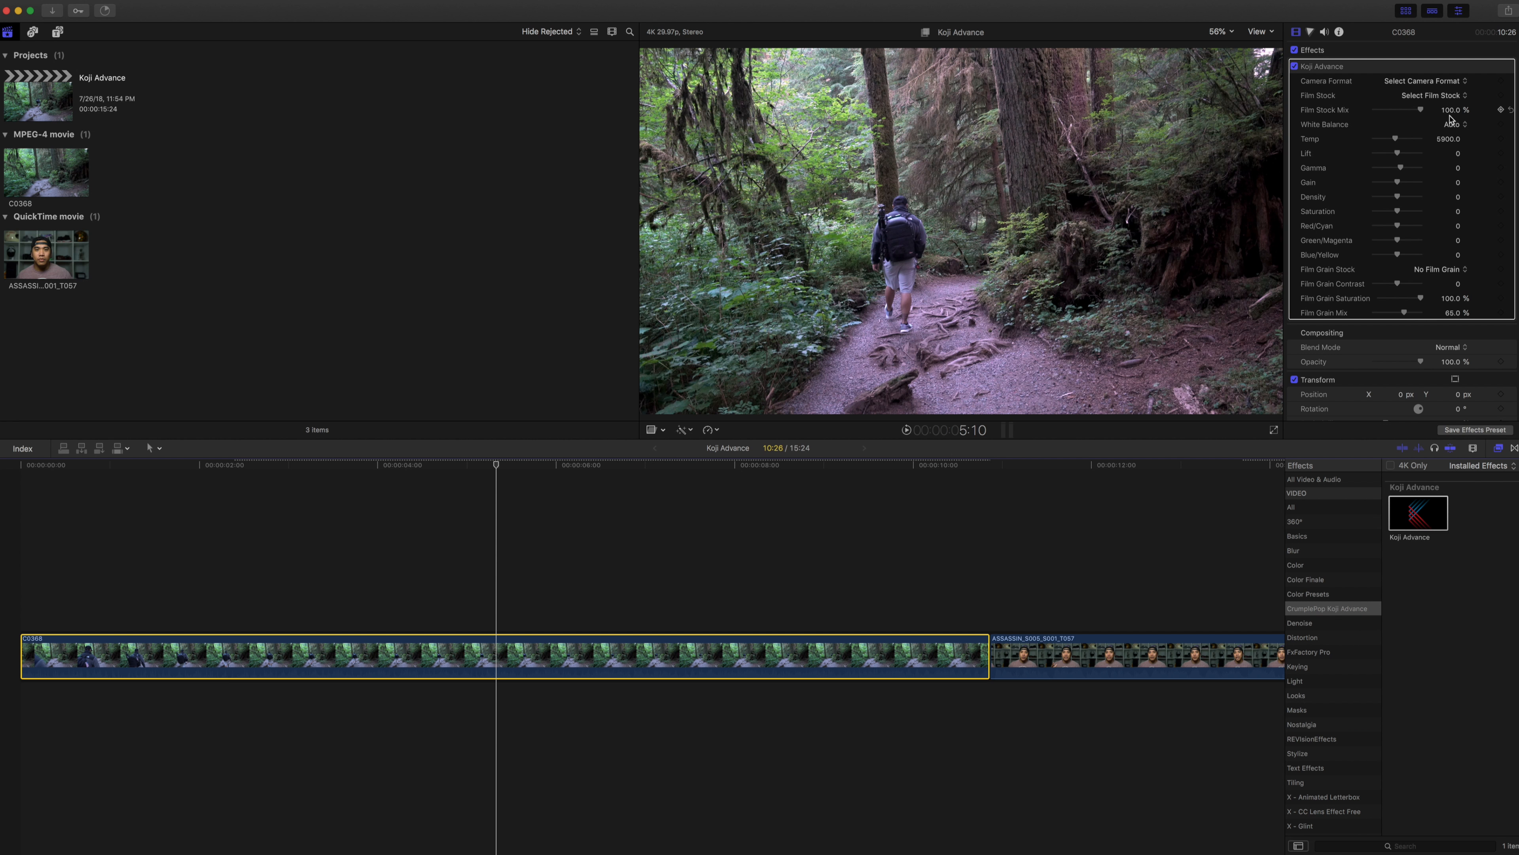
click(1450, 120)
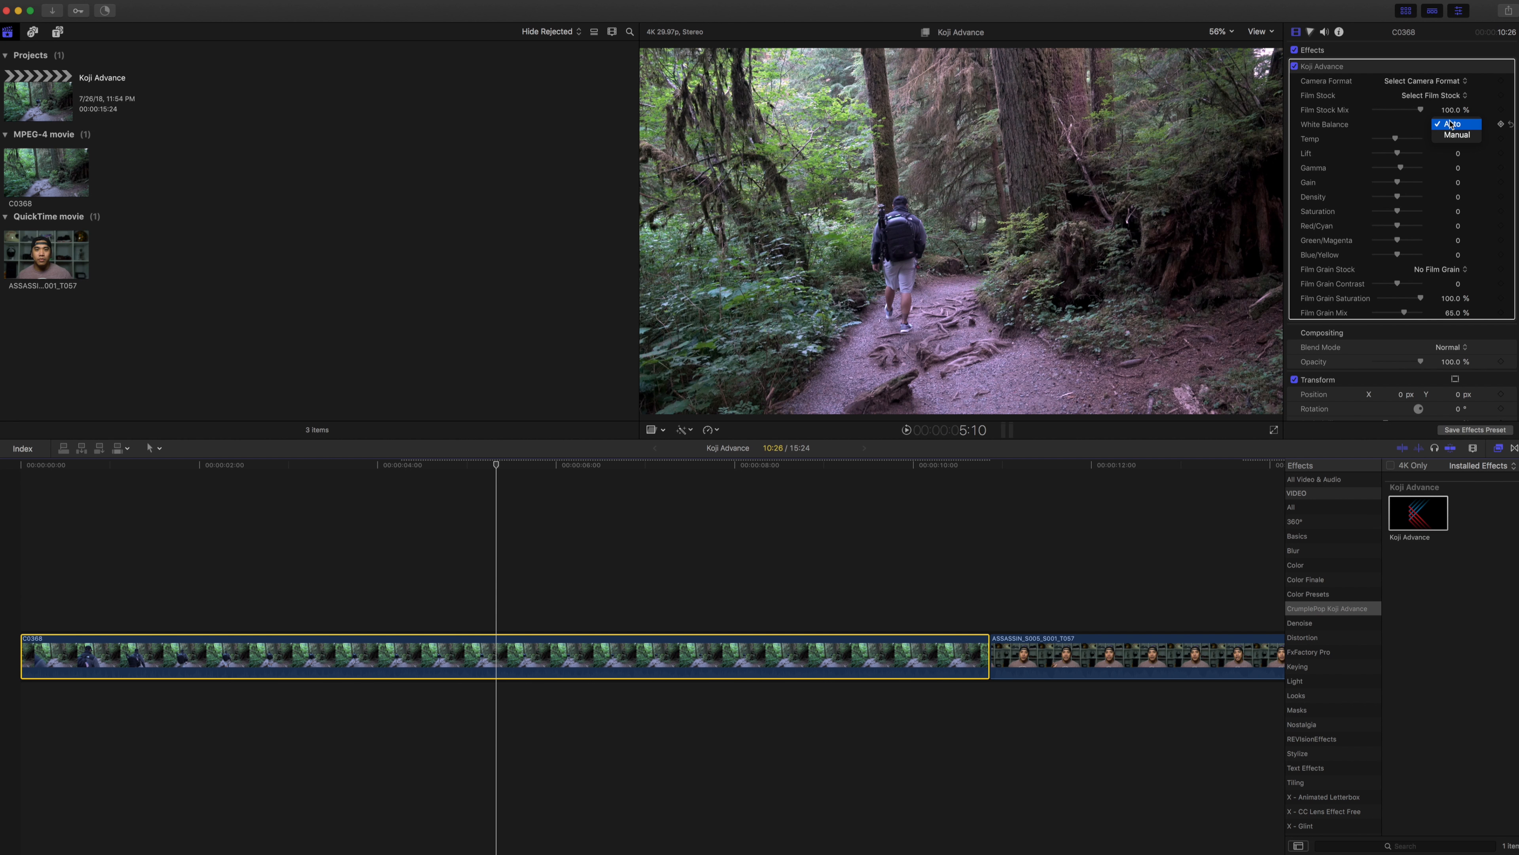
click(1448, 135)
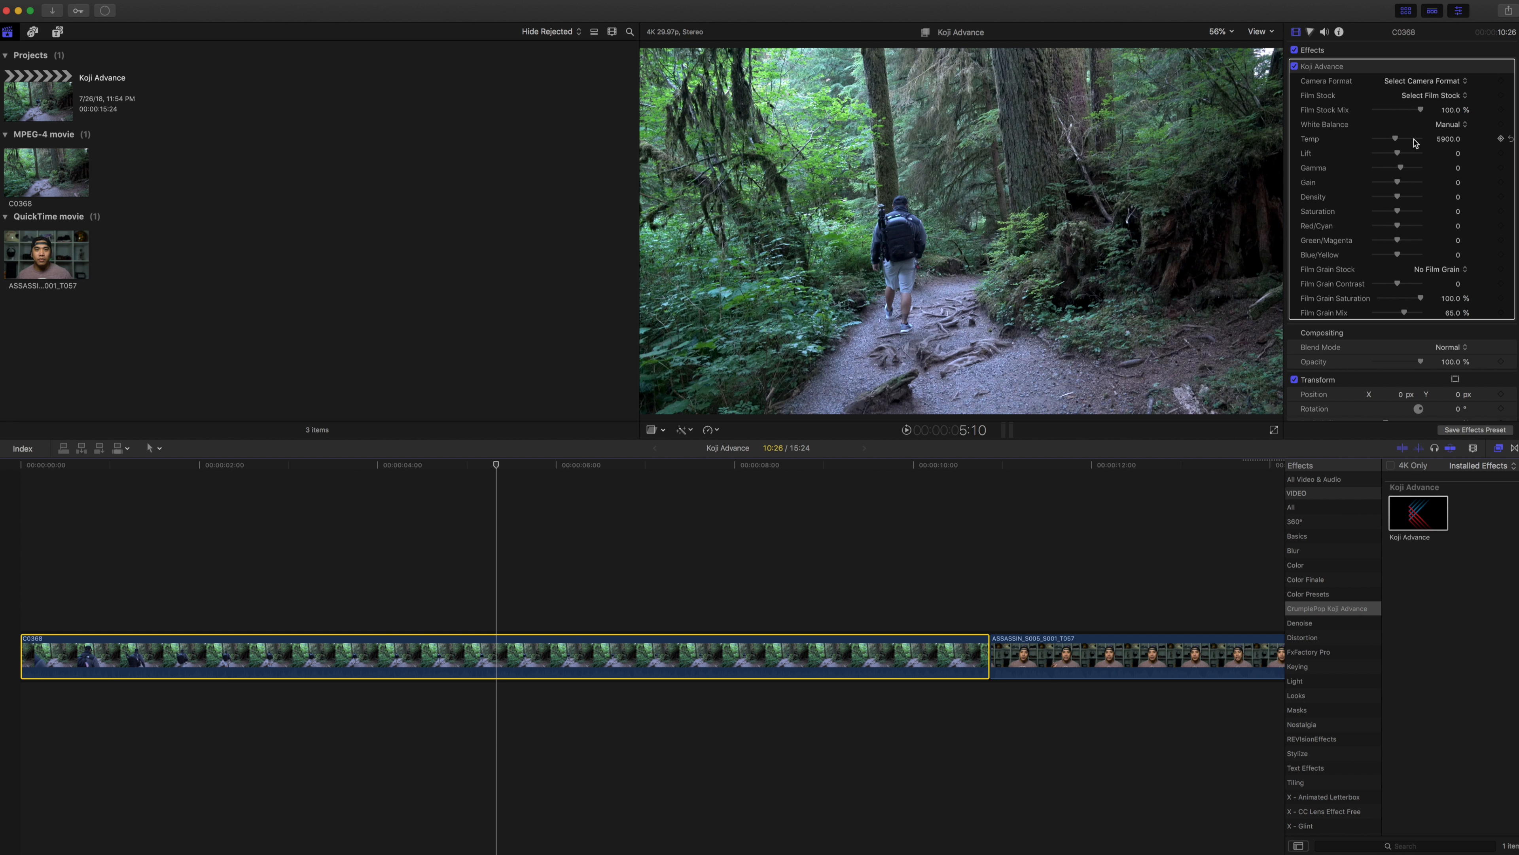
Raise the Temp of the forest clip's Koji Advance effect and slightly lower its Green/Magenta value
drag(1399, 140, 1406, 143)
drag(1400, 242, 1394, 242)
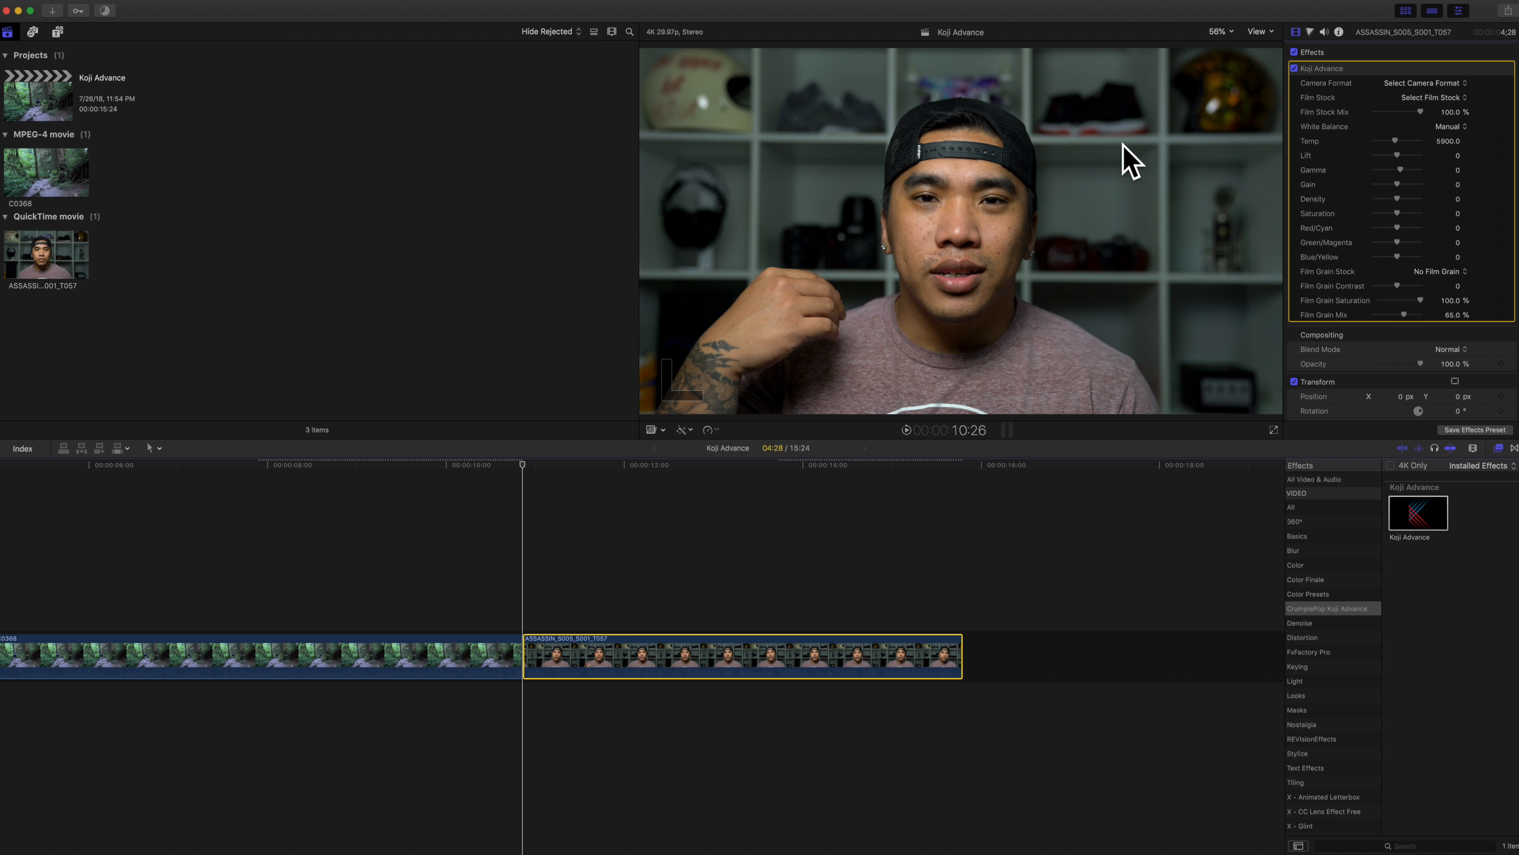
Set the portrait clip's Koji Advance white balance to Auto with Temp at 8039, and compare the picture with the effect off and on
click(1448, 126)
click(1444, 115)
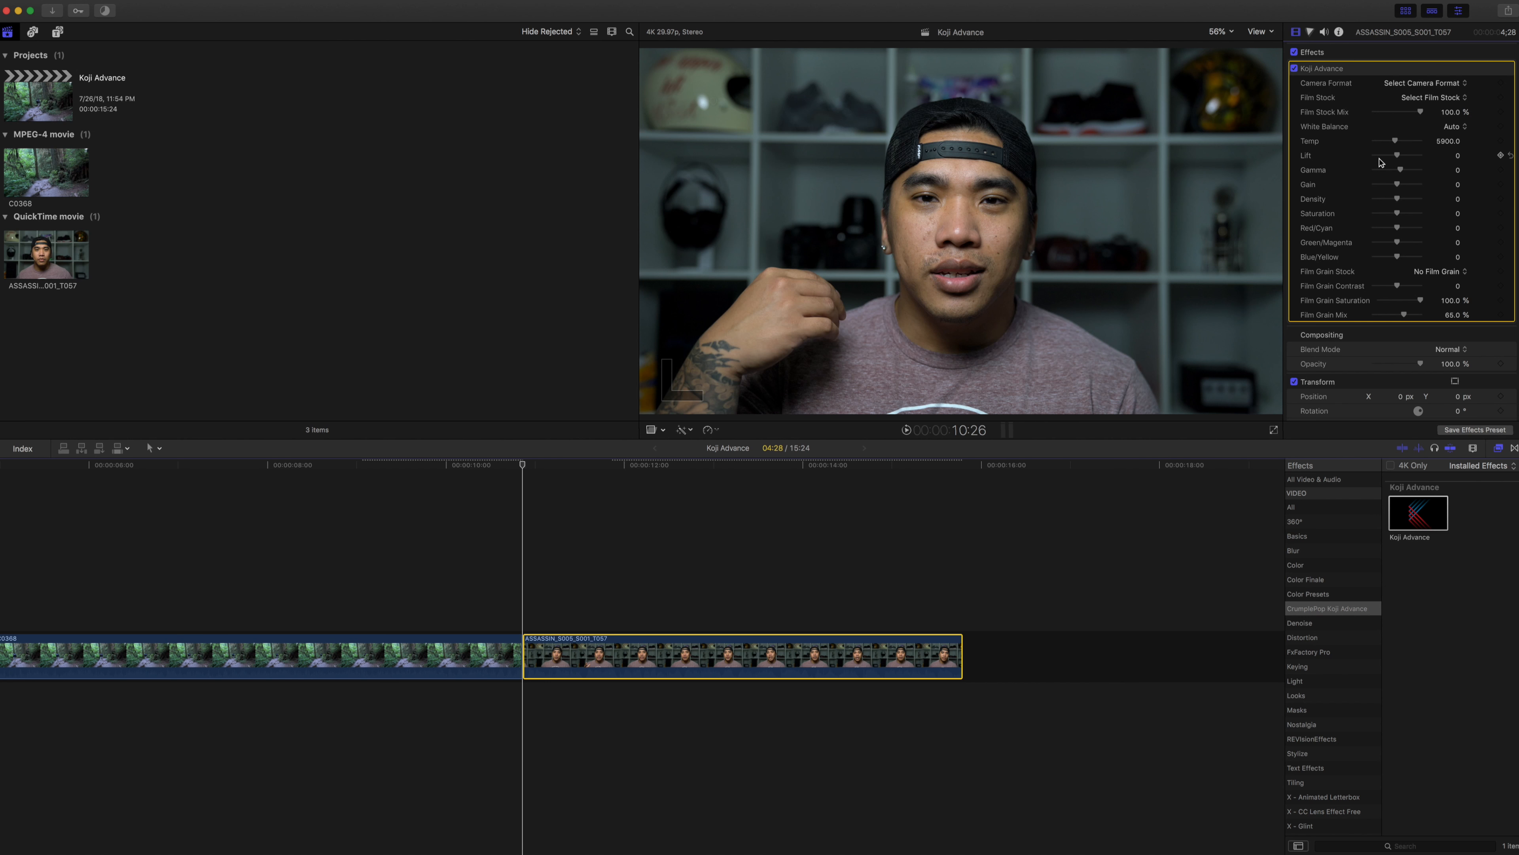
click(1396, 143)
drag(1396, 145, 1409, 144)
drag(1409, 142, 1407, 142)
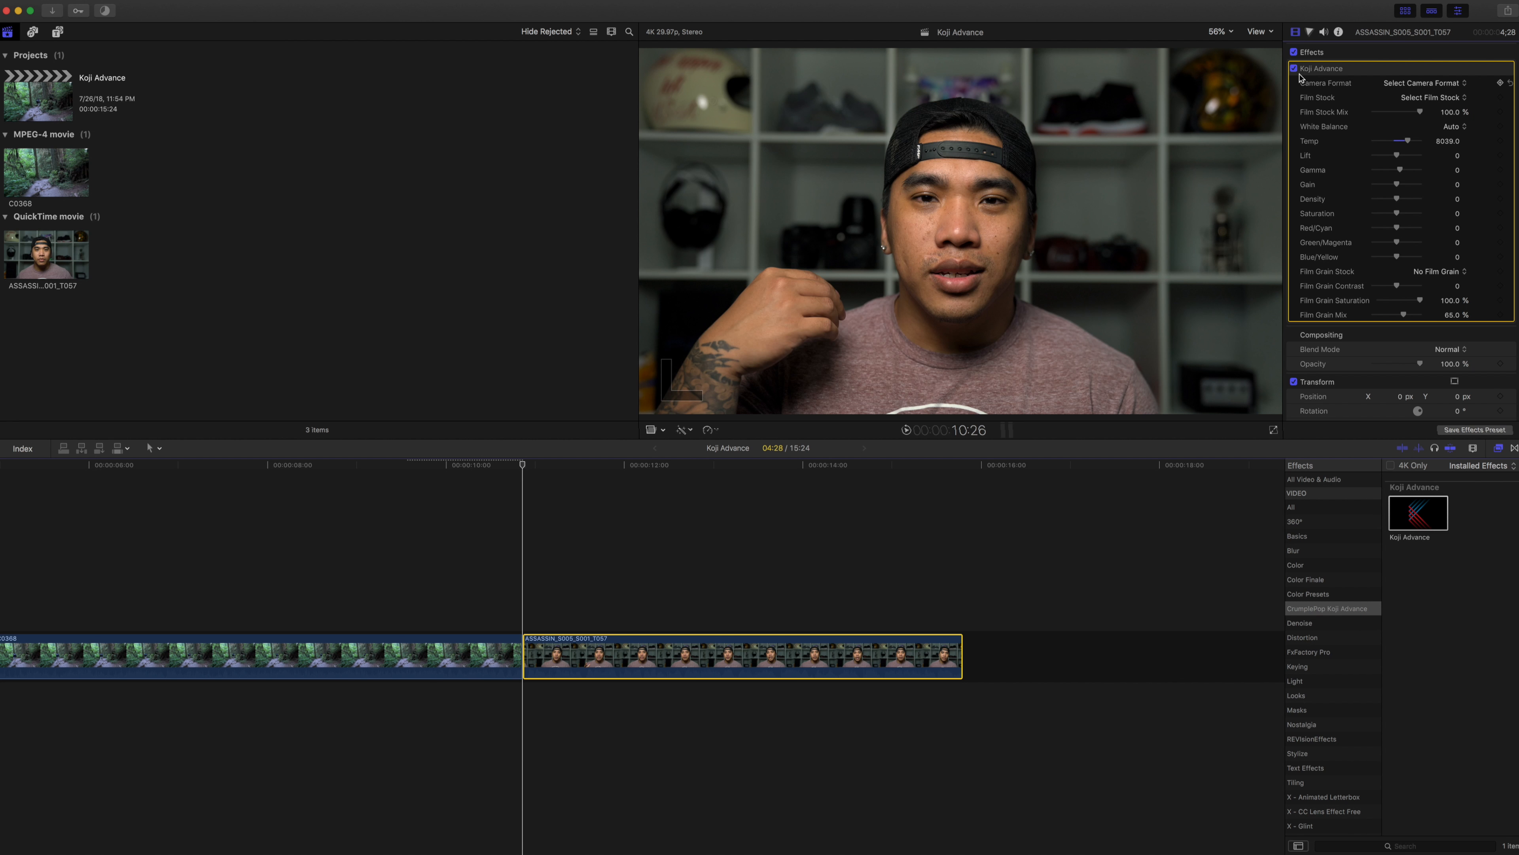
click(1295, 69)
click(1295, 68)
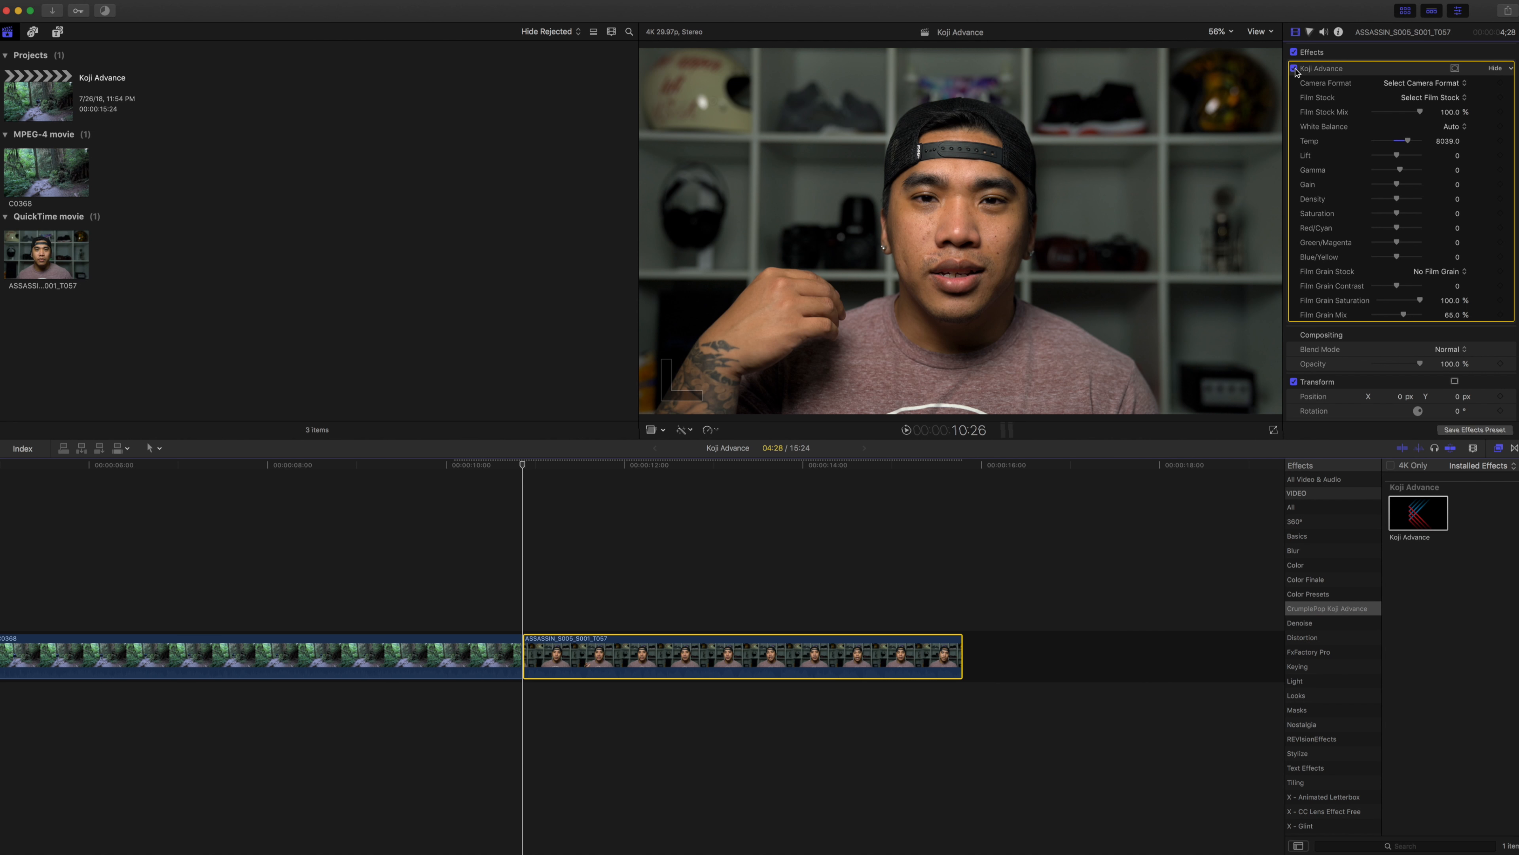